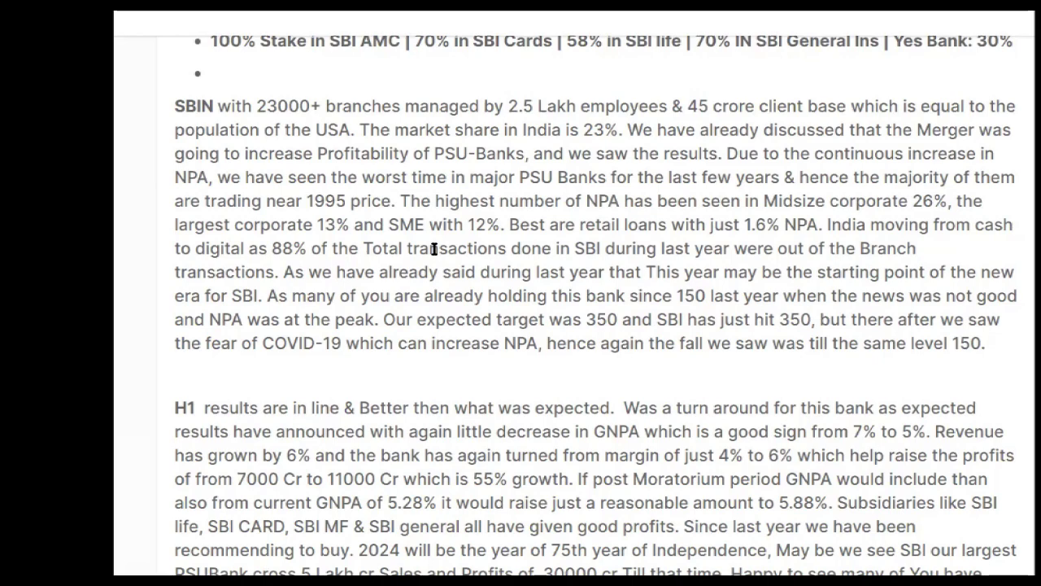
Step: Compare the 2001 and 2020 revenue figures in SBI's yearly results table
scroll(433, 248, down, 3)
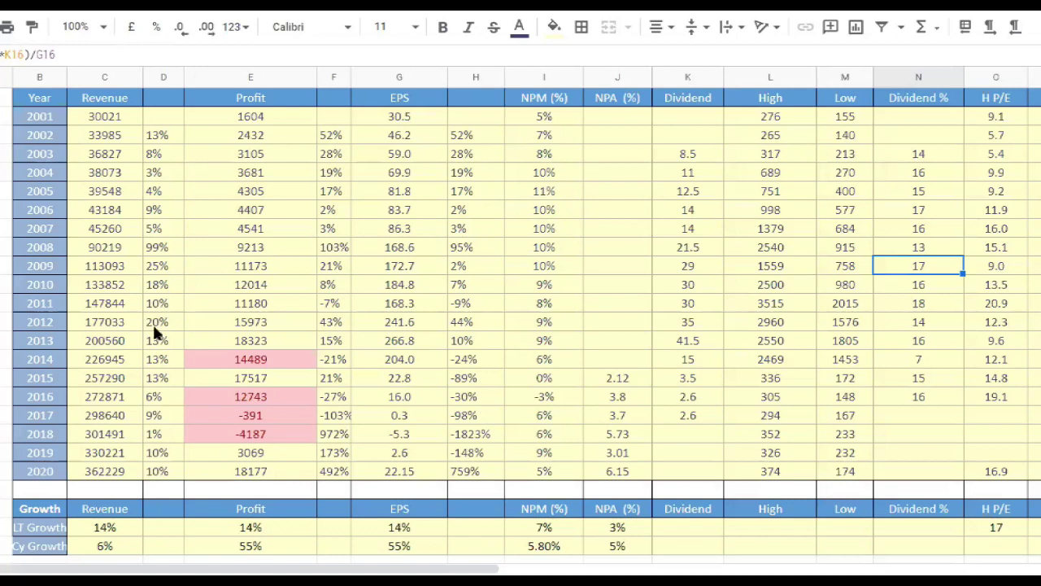
click(118, 108)
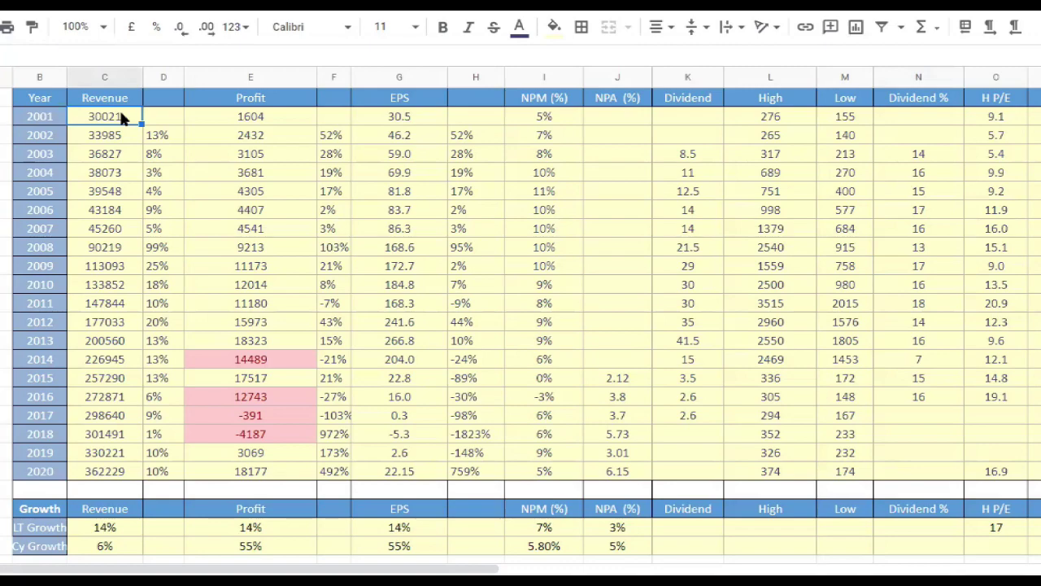
scroll(94, 301, down, 1)
click(103, 415)
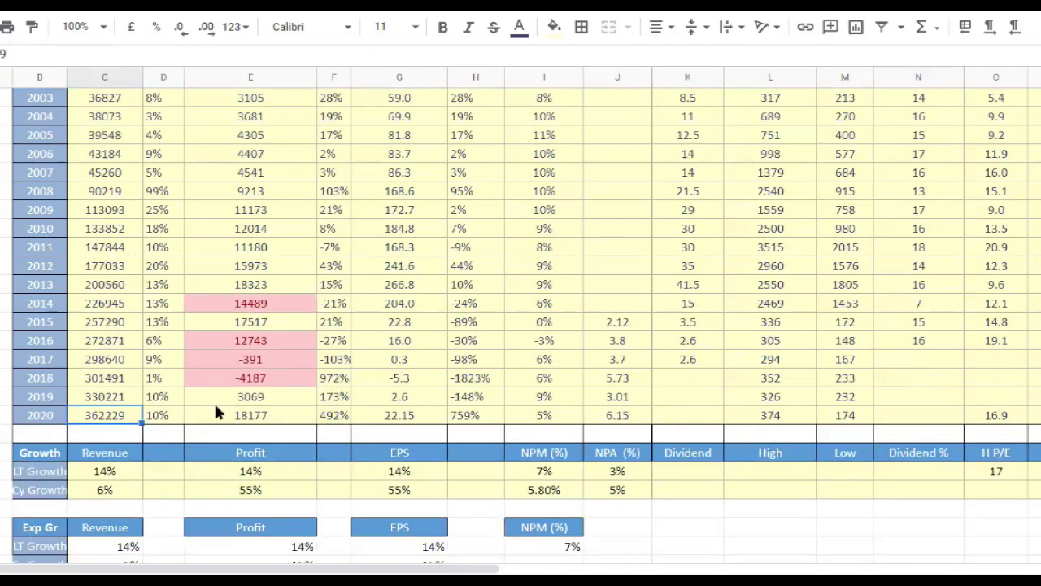
scroll(215, 407, up, 1)
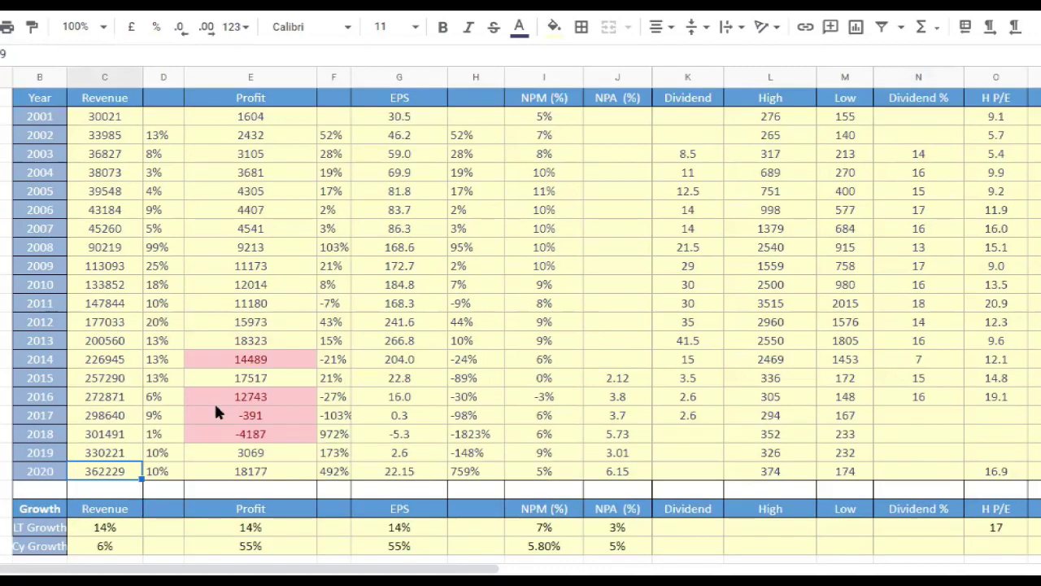
Step: Examine the yearly profit figures from 2001 to 2020, including the 2017 and 2018 losses
click(276, 117)
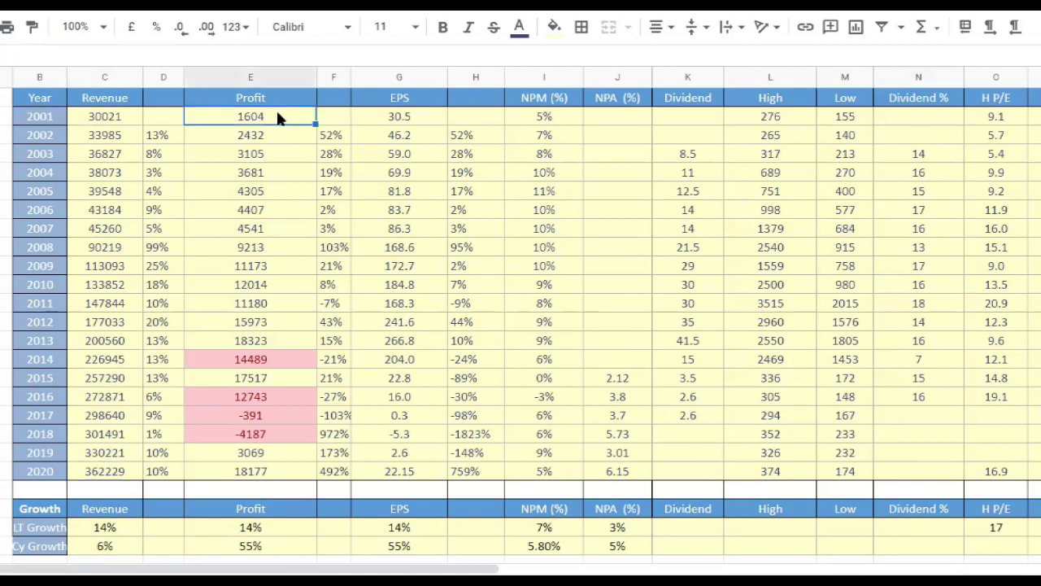
click(274, 472)
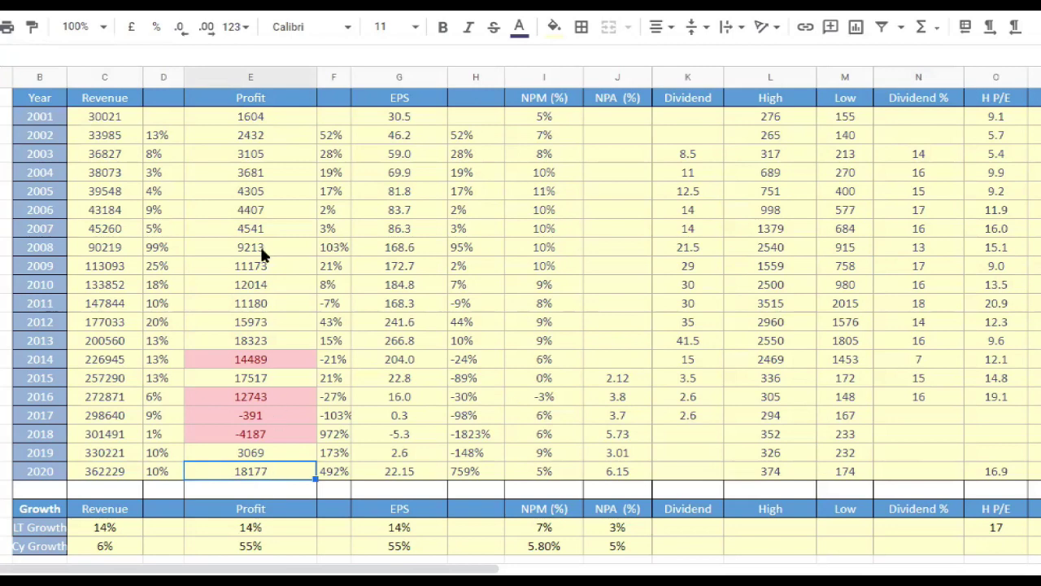
drag(282, 120, 279, 468)
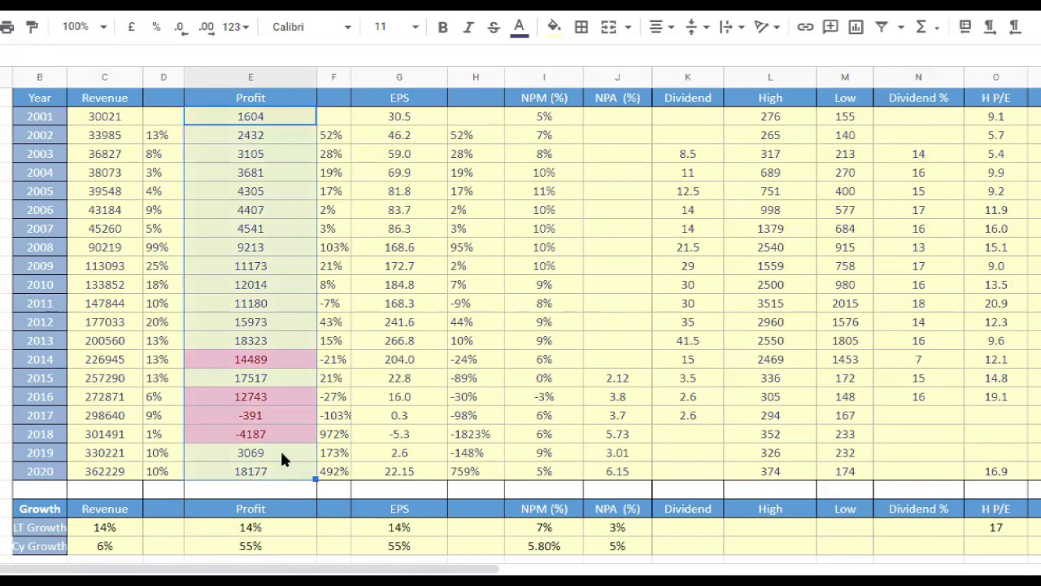
drag(263, 415, 265, 439)
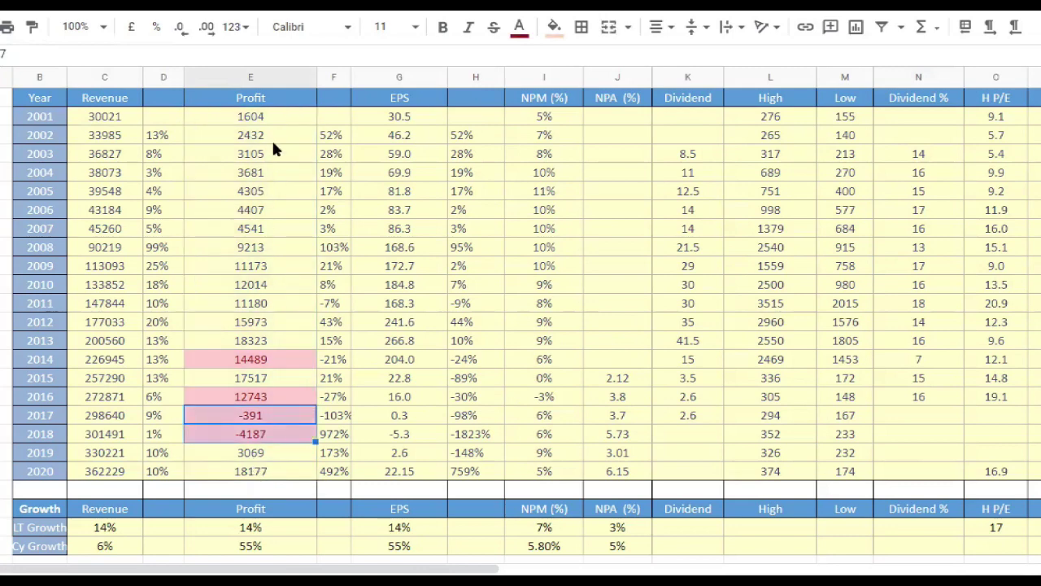
drag(291, 116, 280, 473)
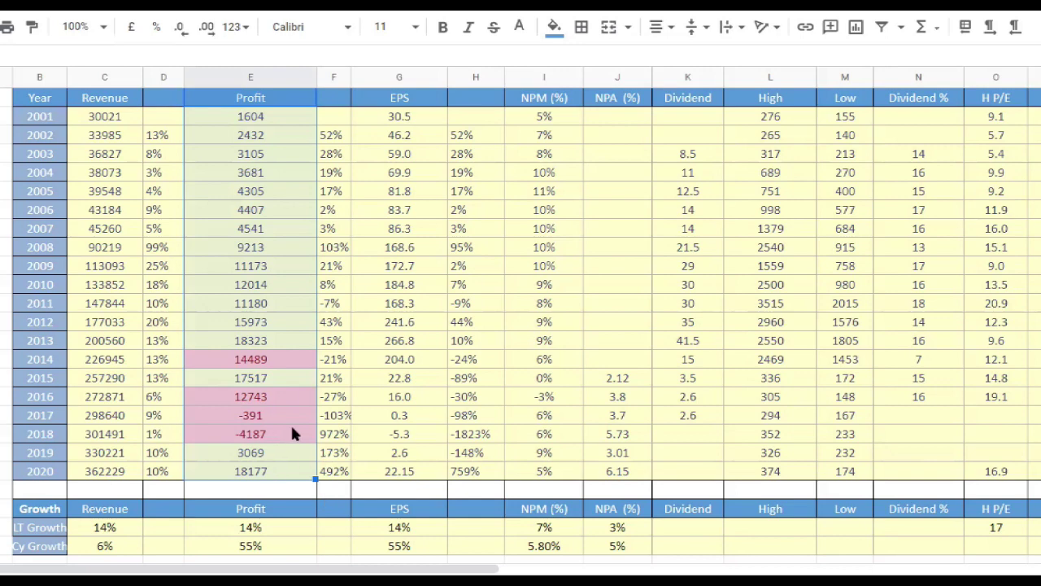
Step: Check the long-term growth rates of revenue and profit in the Growth table
scroll(178, 474, down, 1)
click(104, 470)
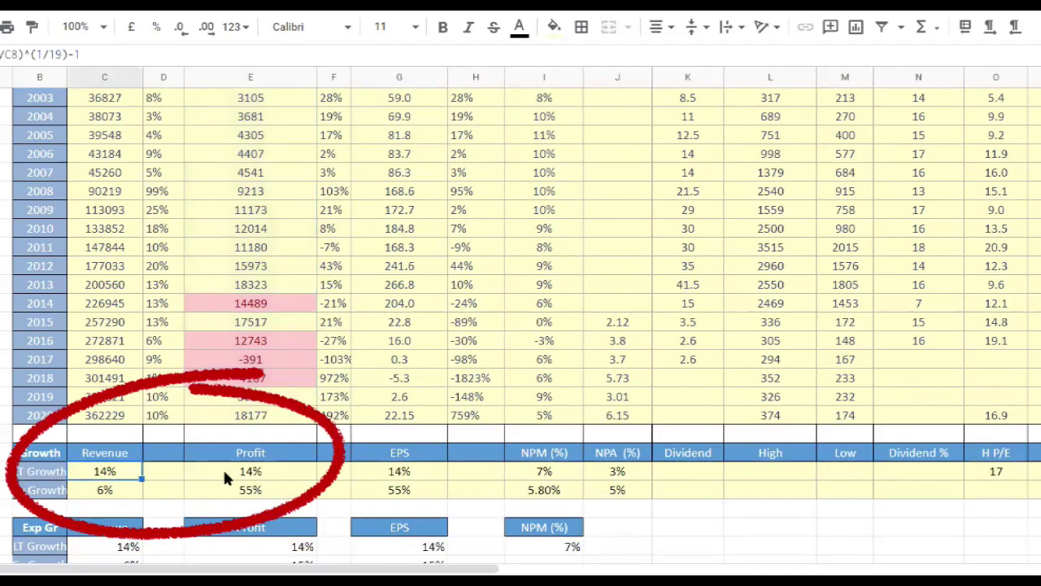
click(268, 467)
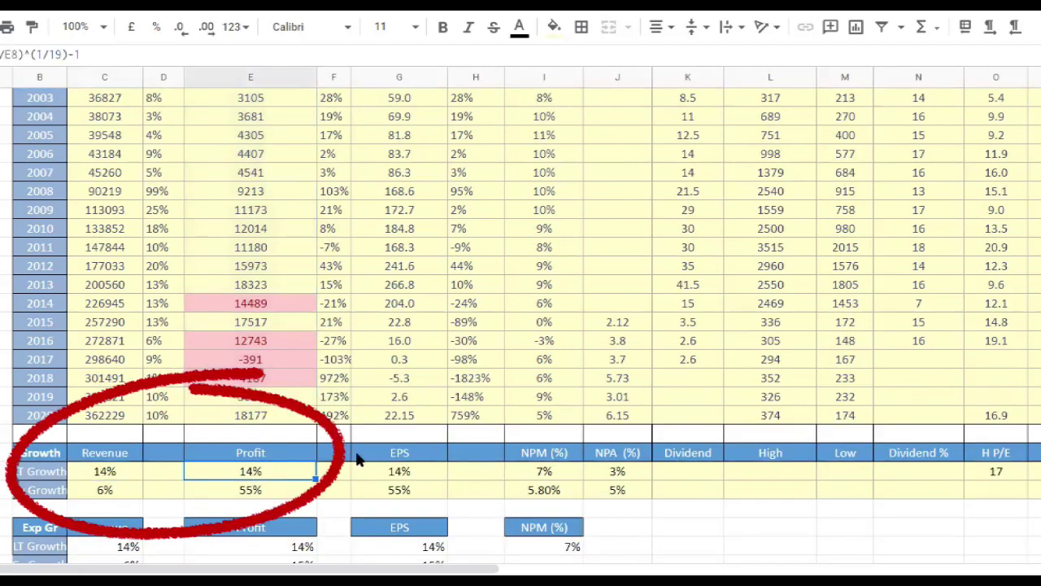
scroll(356, 459, up, 1)
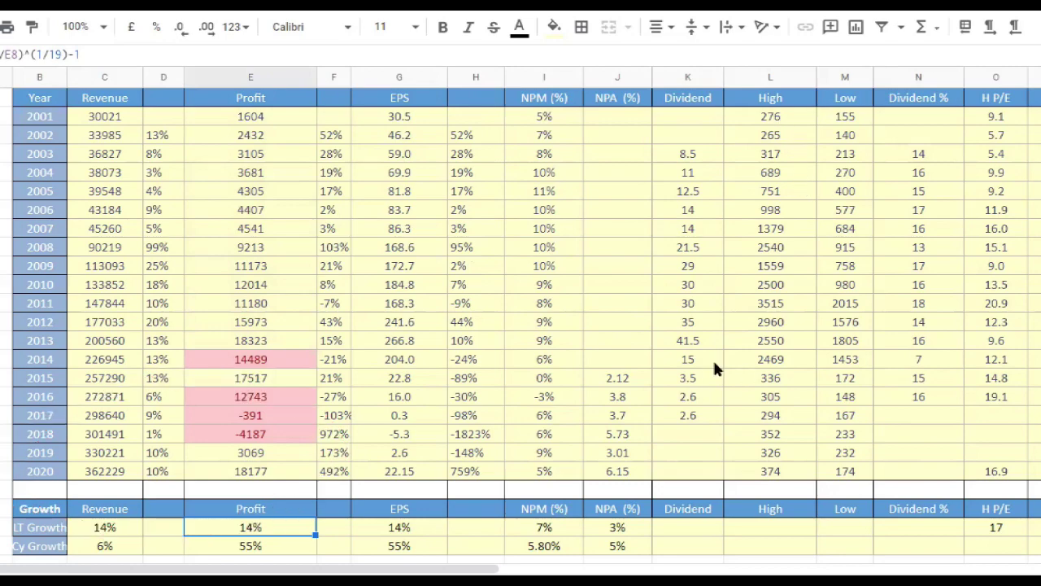
Step: Go to the H1 comparison table for 2020 and 2021 and check its revenue and profit growth
scroll(590, 318, down, 4)
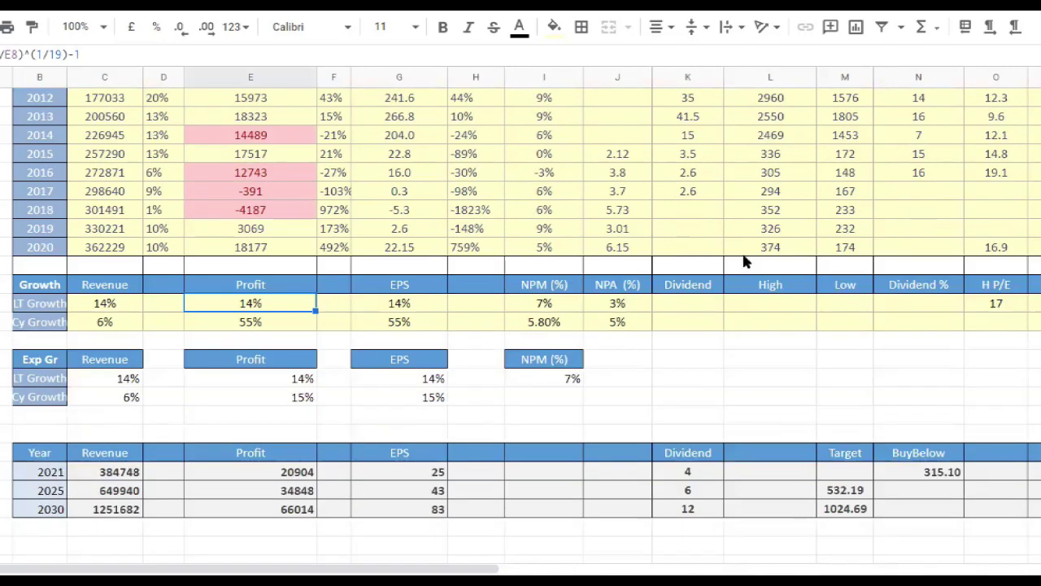
scroll(743, 262, up, 5)
click(697, 159)
key(Right)
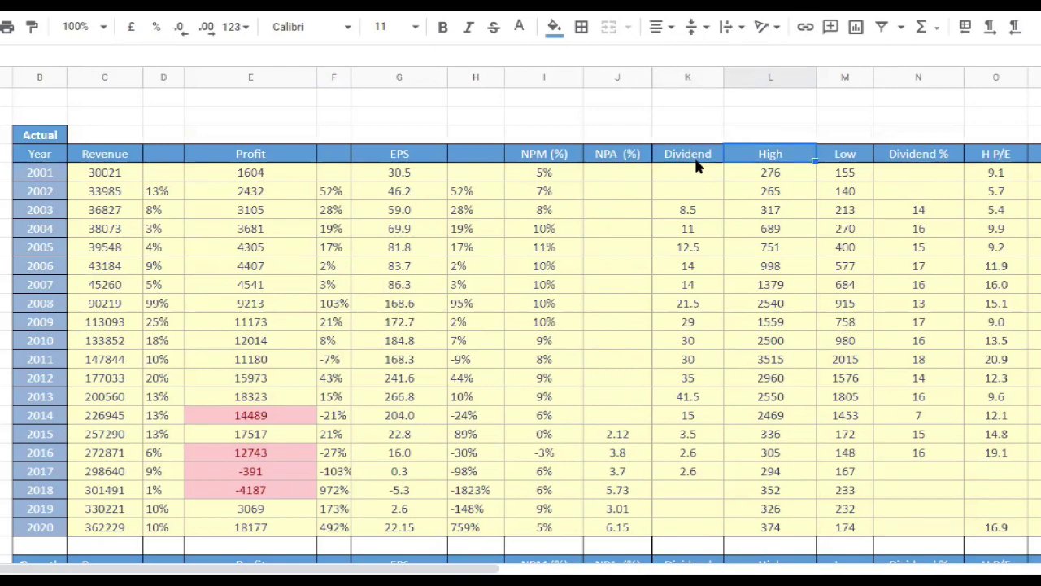
key(Right)
key(Right)
key(Right)
key(Right)
key(Right)
key(Right)
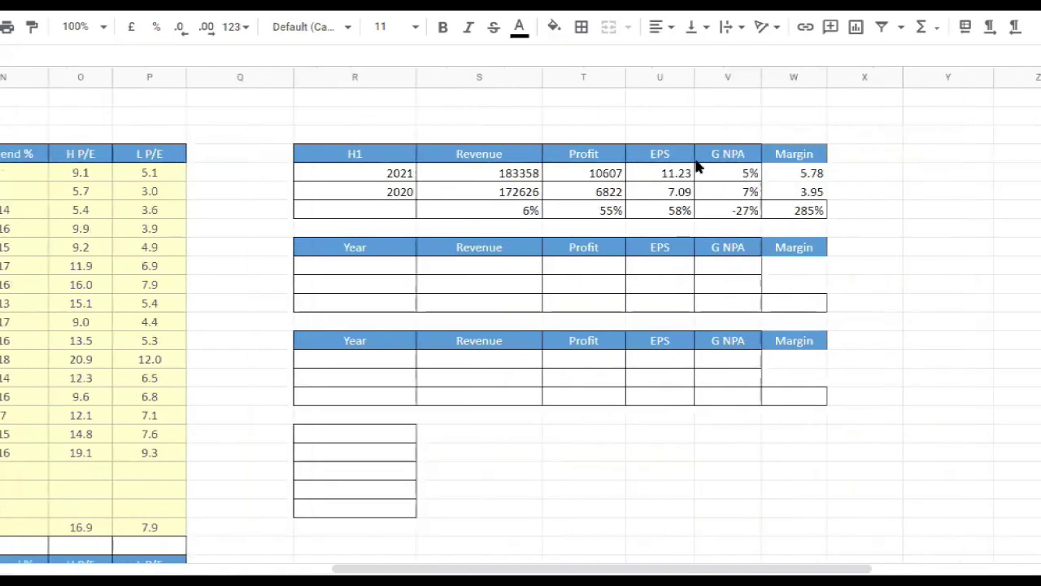
click(536, 211)
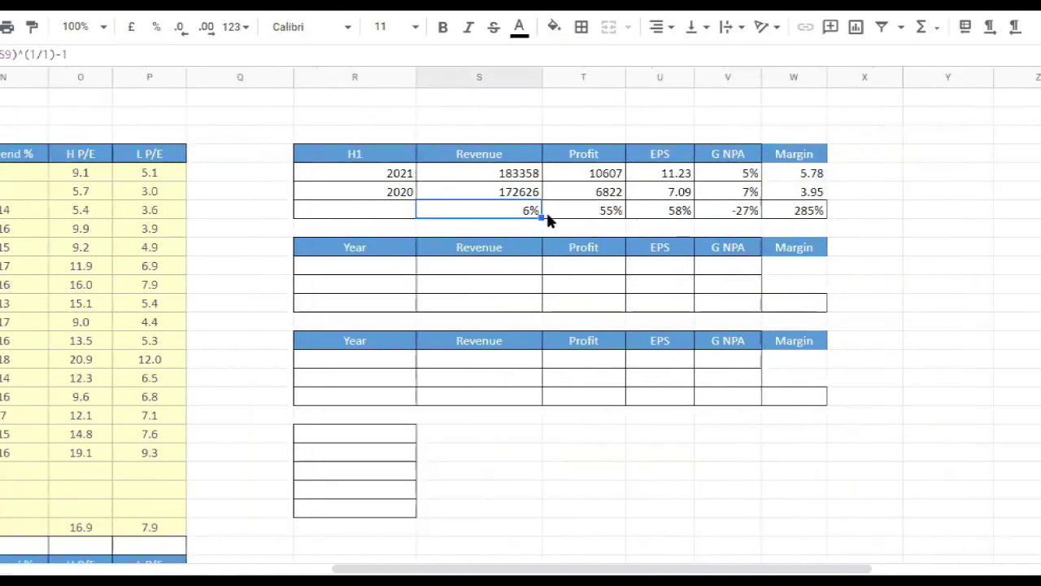
click(600, 213)
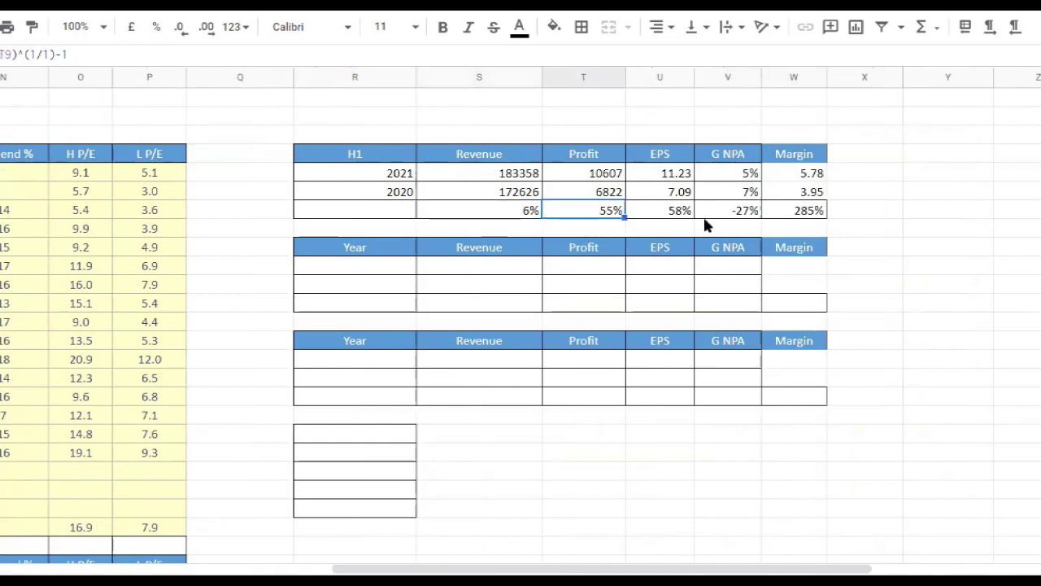
Step: Compare the gross NPA and margin for 2020 and 2021 in the H1 table
click(739, 195)
click(742, 178)
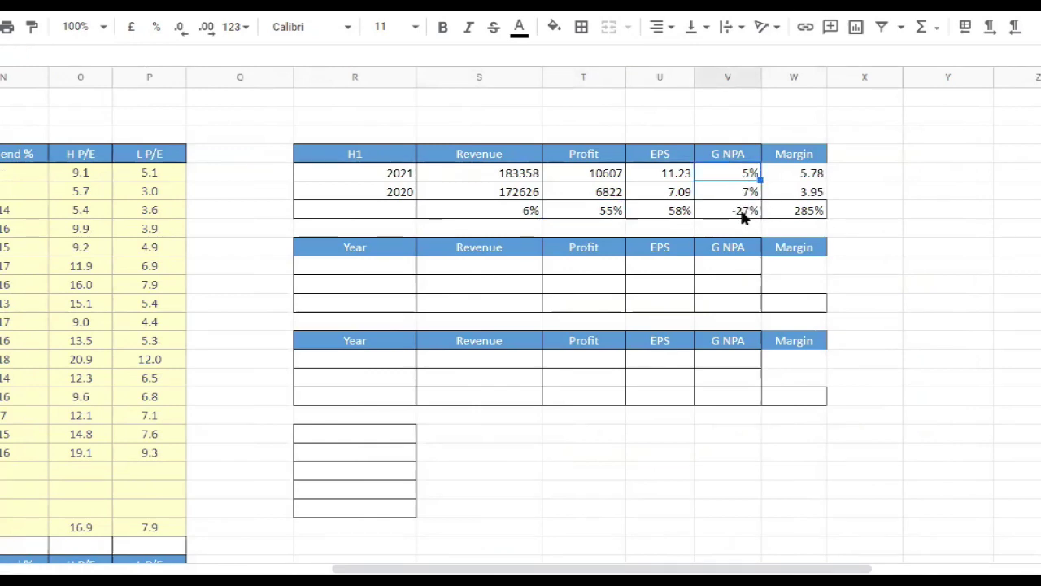
click(744, 209)
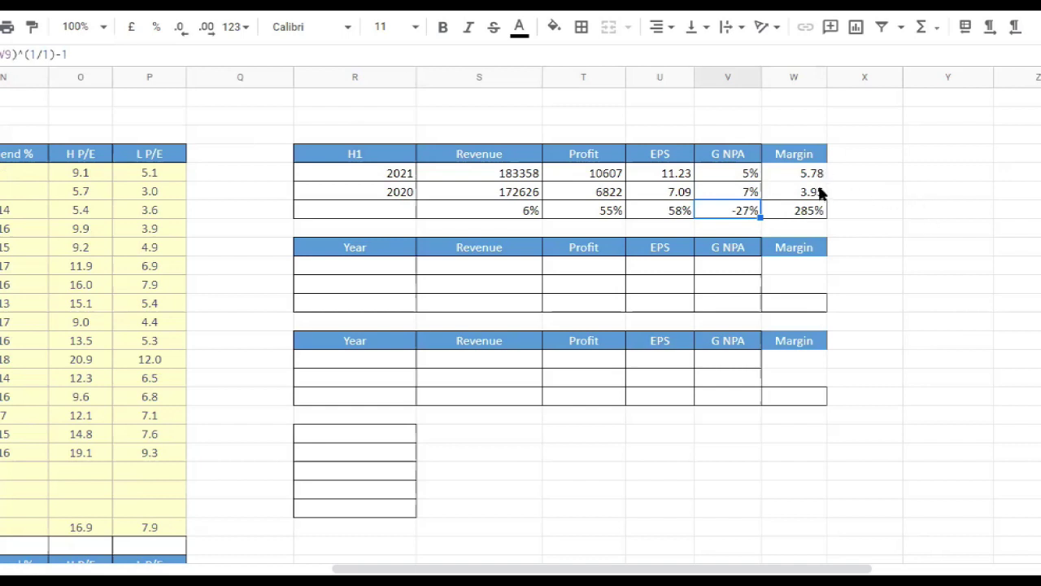
click(817, 192)
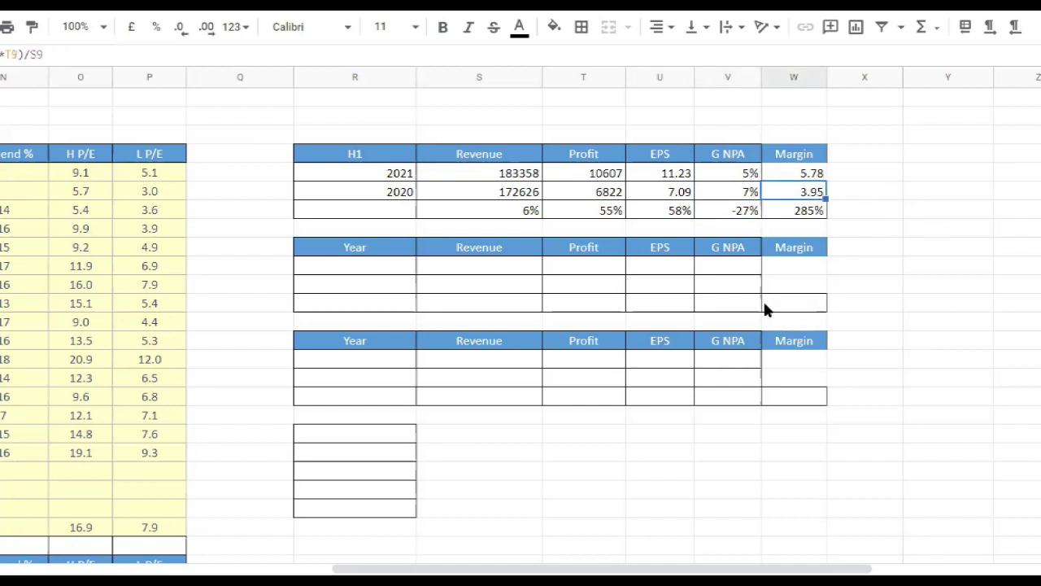
click(813, 180)
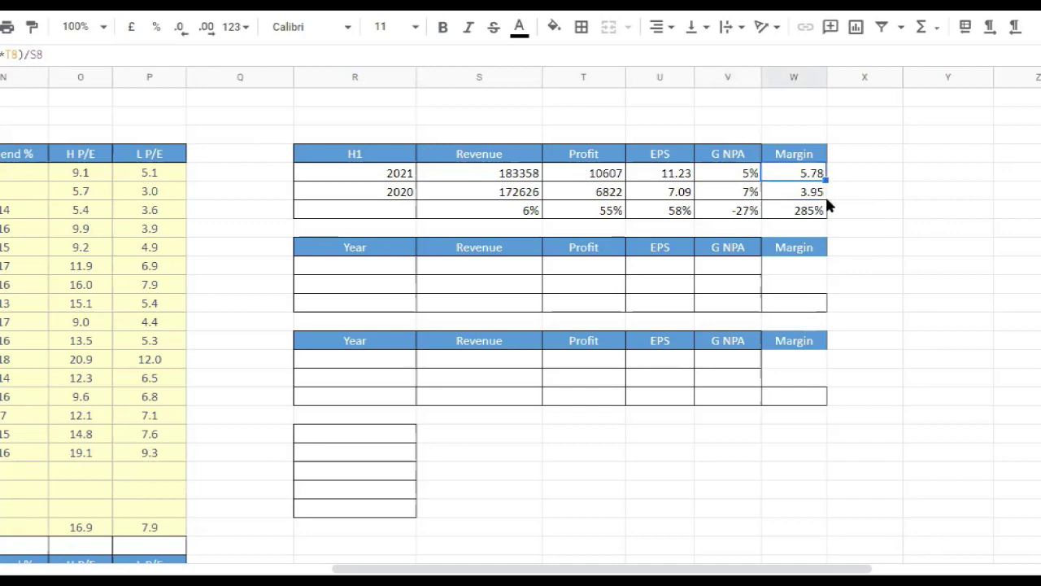
click(811, 253)
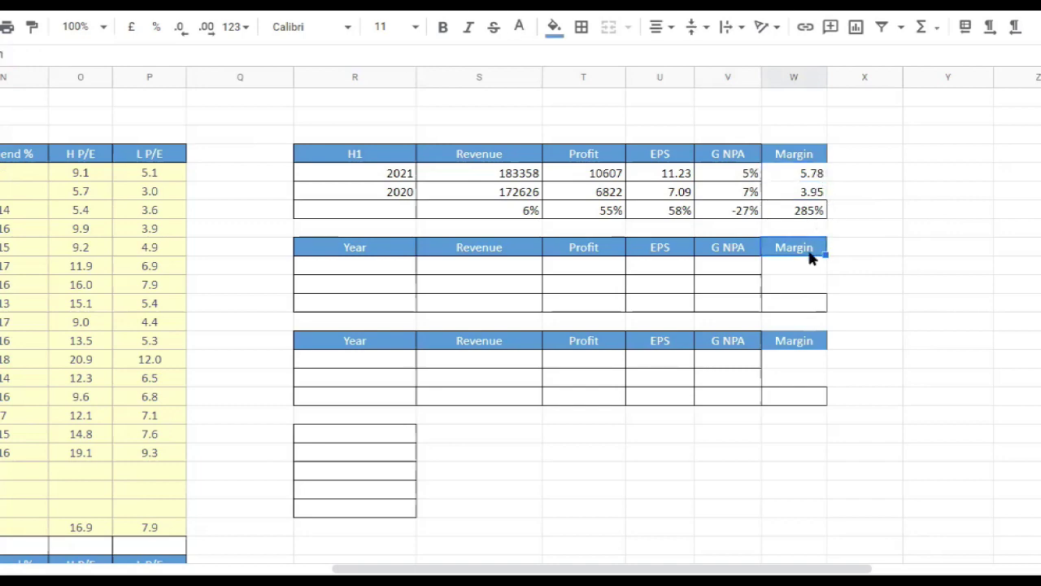
Step: Return to the yearly table and review the NPM column for 2001 to 2020, plus the current-year NPA in the Growth table
key(Left)
key(Left)
key(Left)
key(Left)
key(Left)
key(Left)
key(Left)
key(Left)
key(Left)
key(Left)
key(Left)
key(Left)
key(Left)
key(Left)
key(Left)
key(Left)
key(Left)
key(Left)
key(Left)
key(Left)
key(Left)
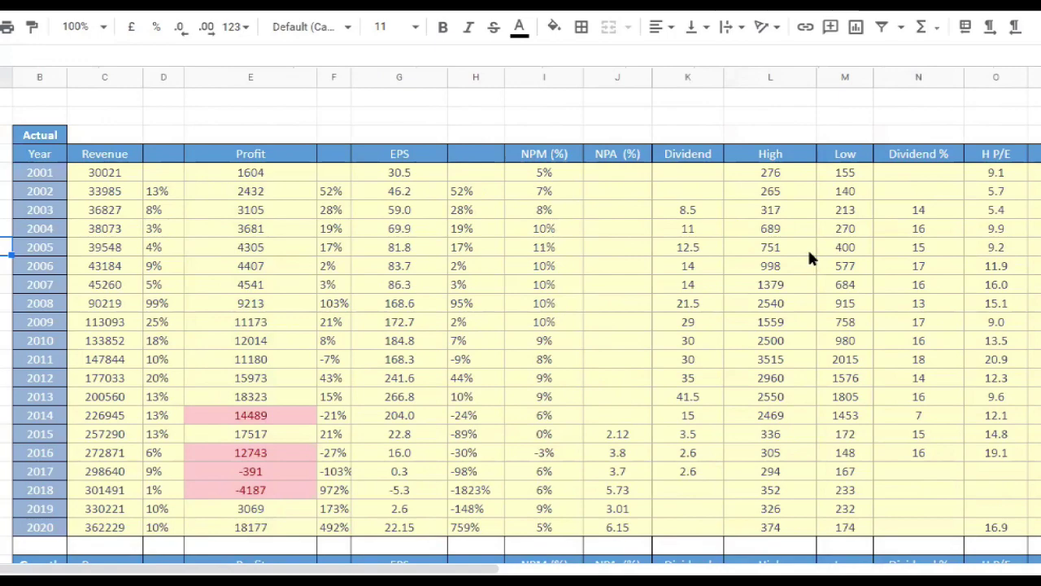
drag(563, 174, 555, 517)
scroll(617, 363, down, 2)
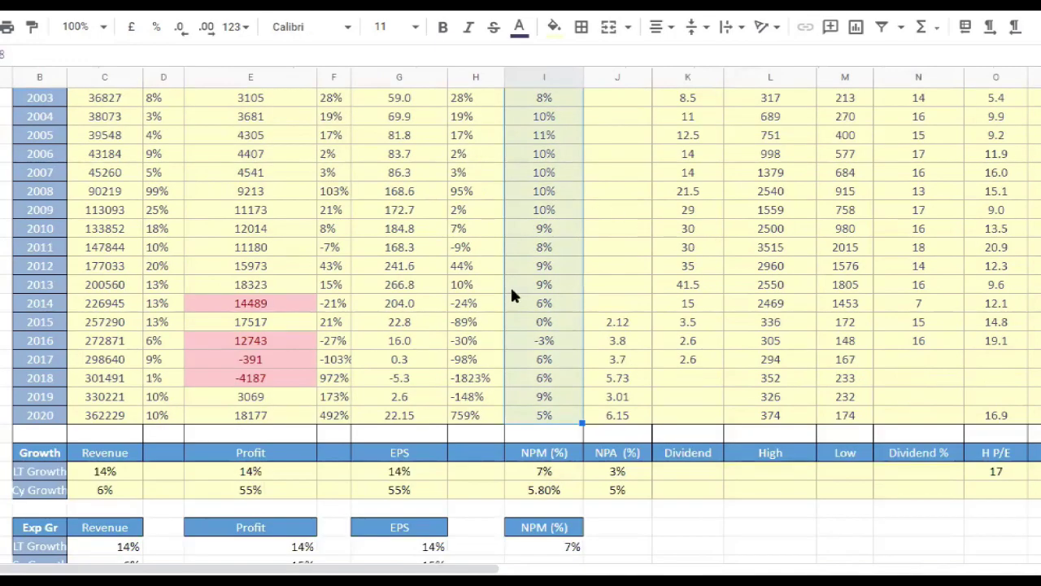
scroll(514, 291, down, 4)
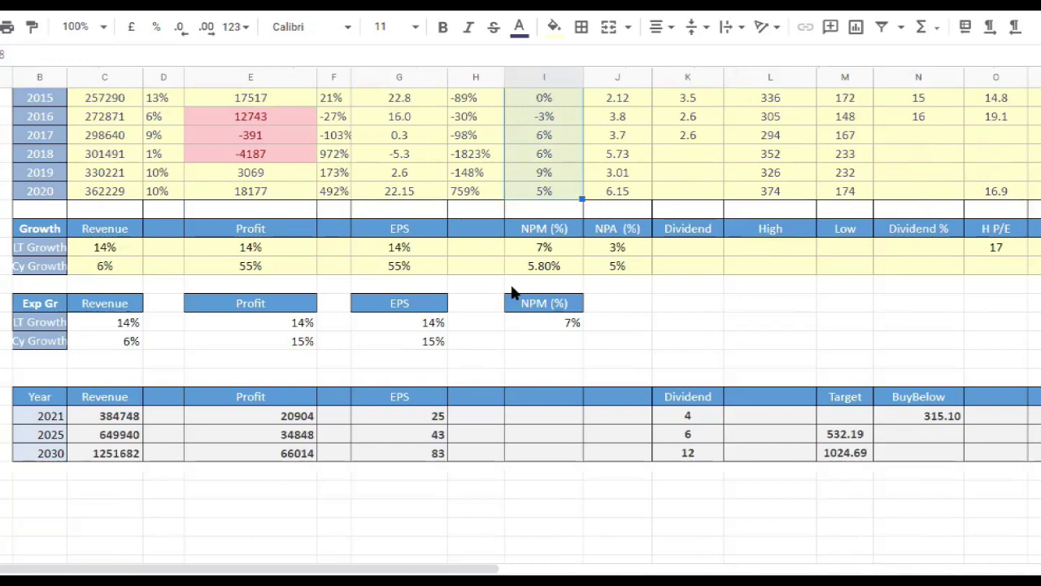
scroll(512, 291, up, 2)
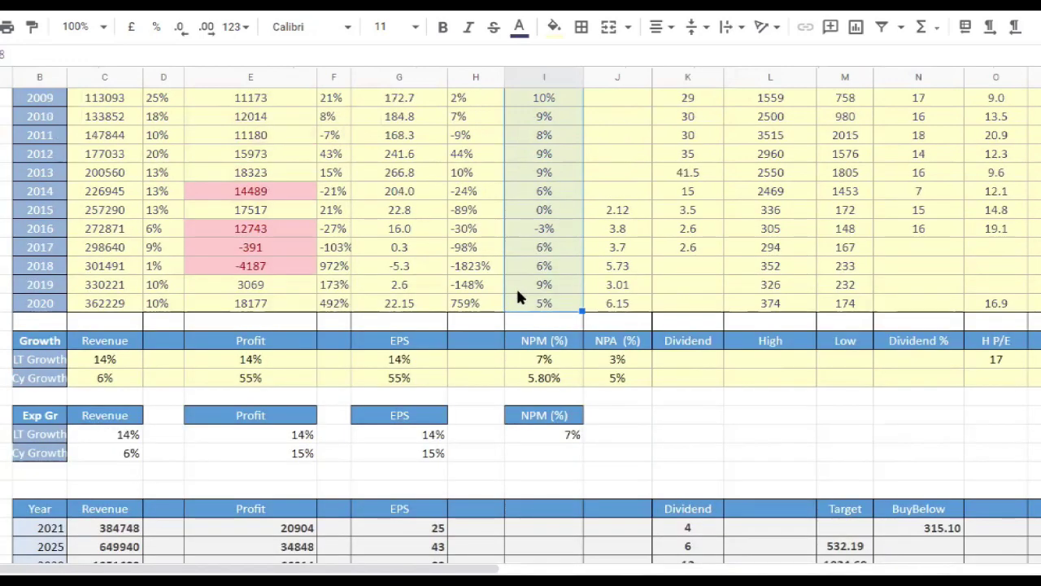
click(514, 286)
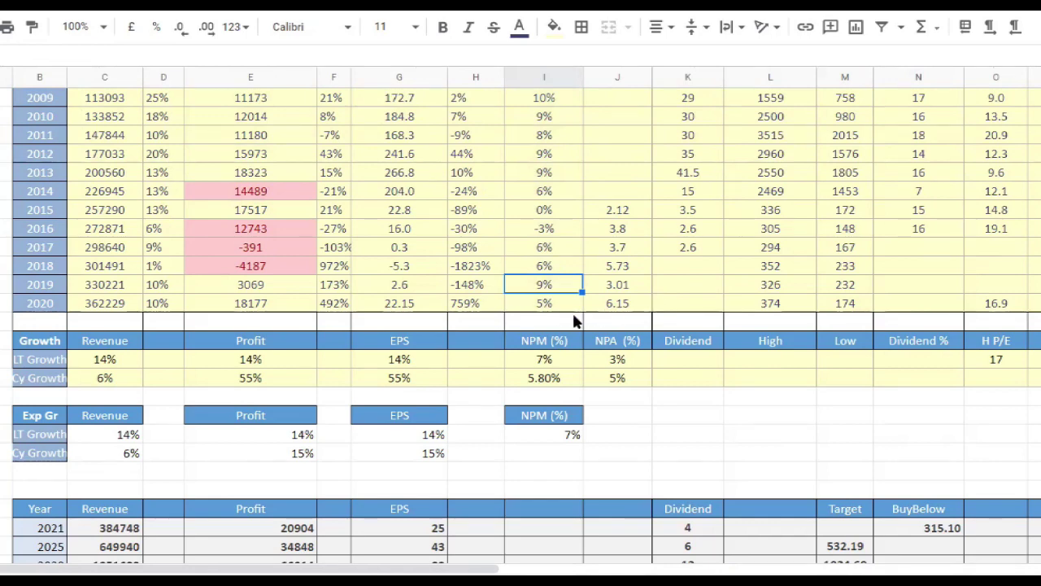
click(625, 379)
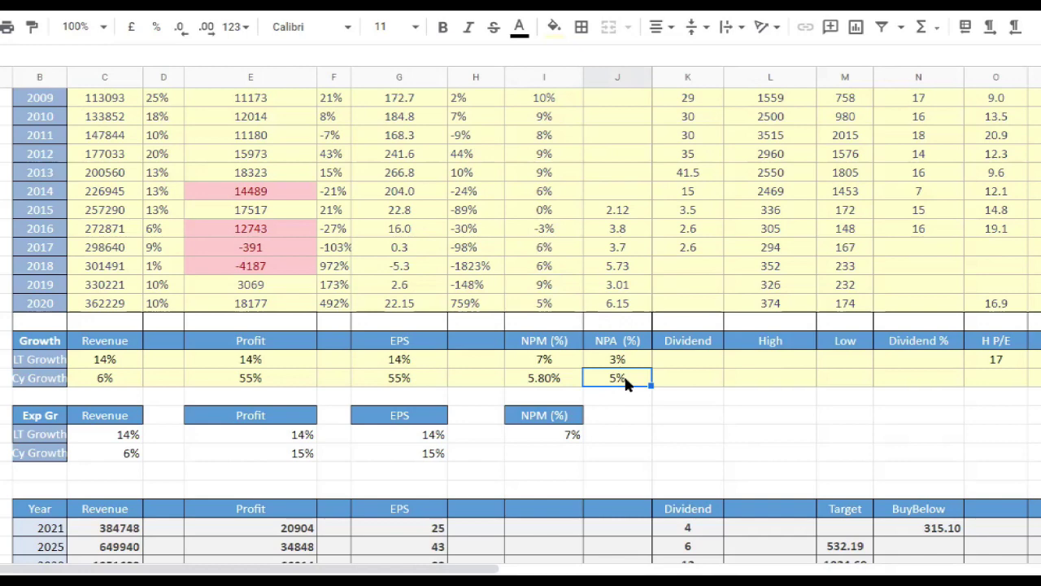
Step: Compare the expected current-year growth rates for revenue, profit and EPS with those in the Growth table
scroll(228, 375, down, 2)
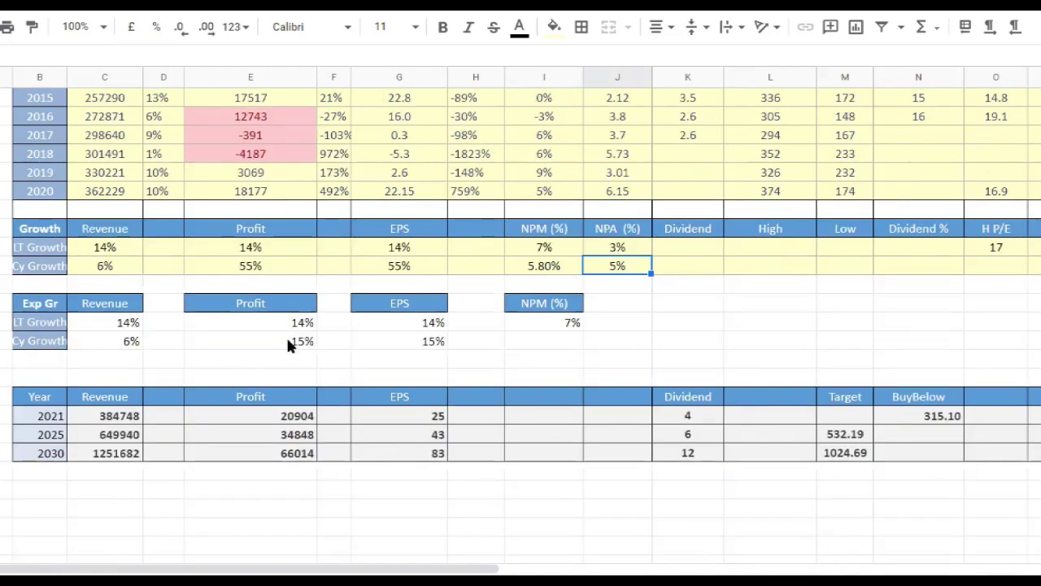
click(133, 344)
click(126, 262)
click(413, 261)
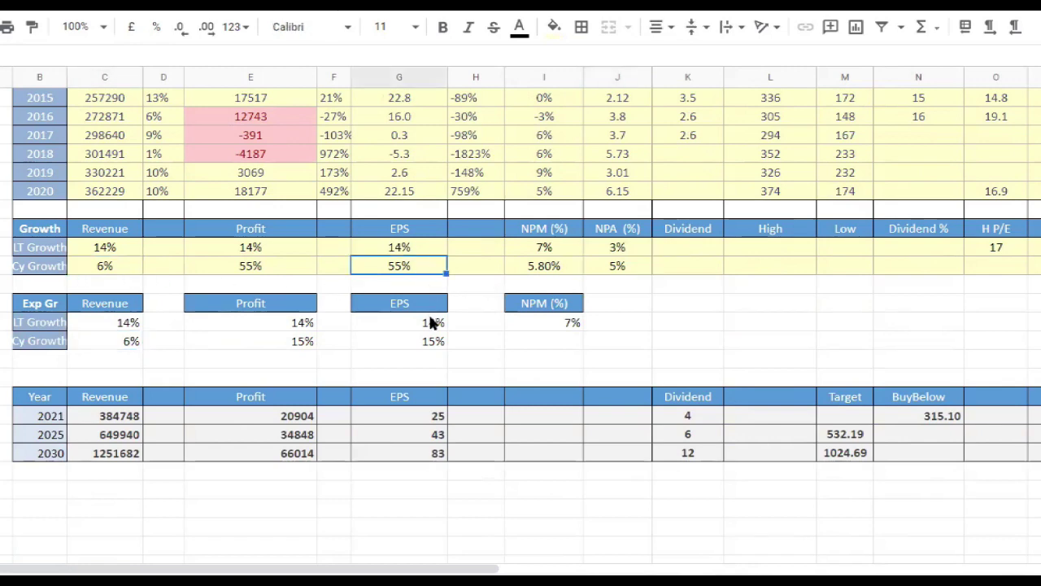
click(432, 340)
click(421, 266)
click(436, 346)
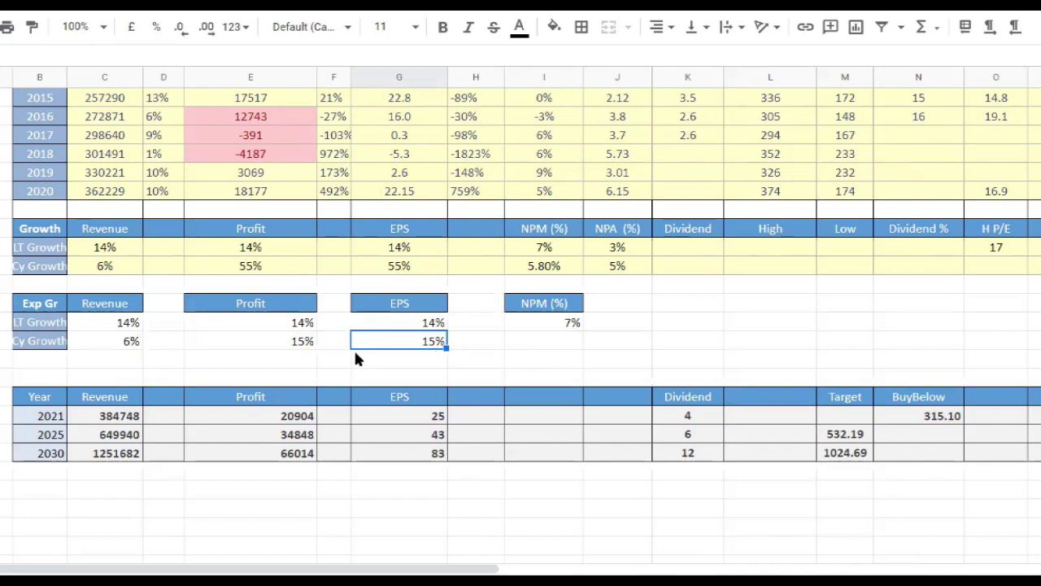
drag(130, 341, 476, 338)
click(657, 342)
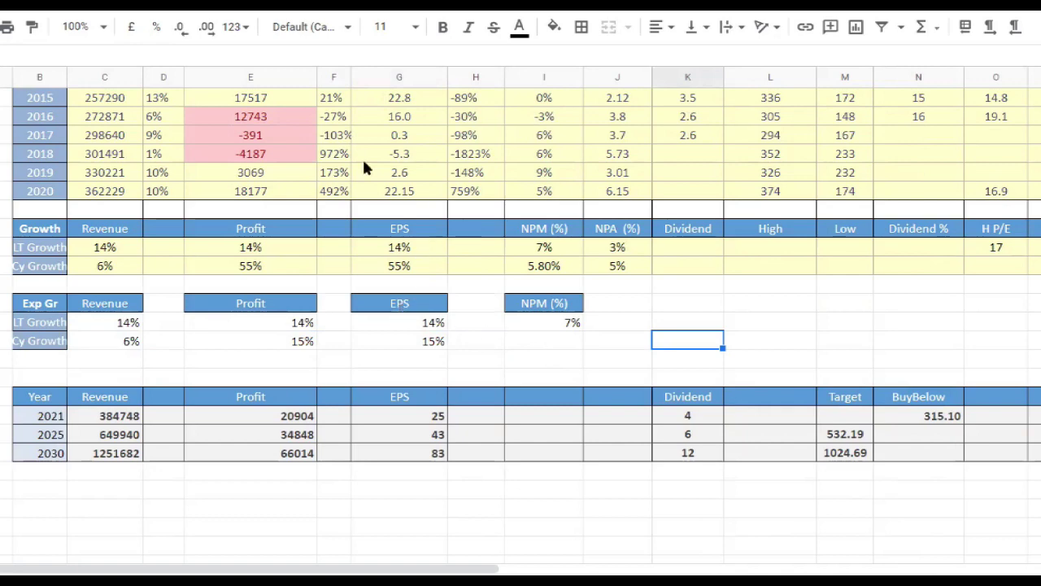
Step: Inspect the projected 2021 revenue and profit, including their formulas, against the historical figures
click(130, 415)
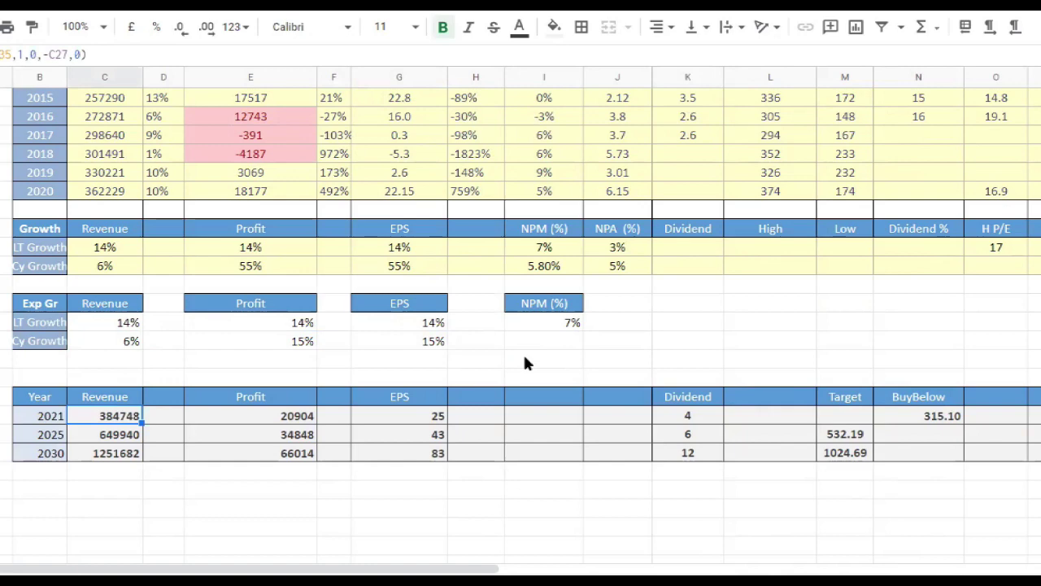
click(316, 416)
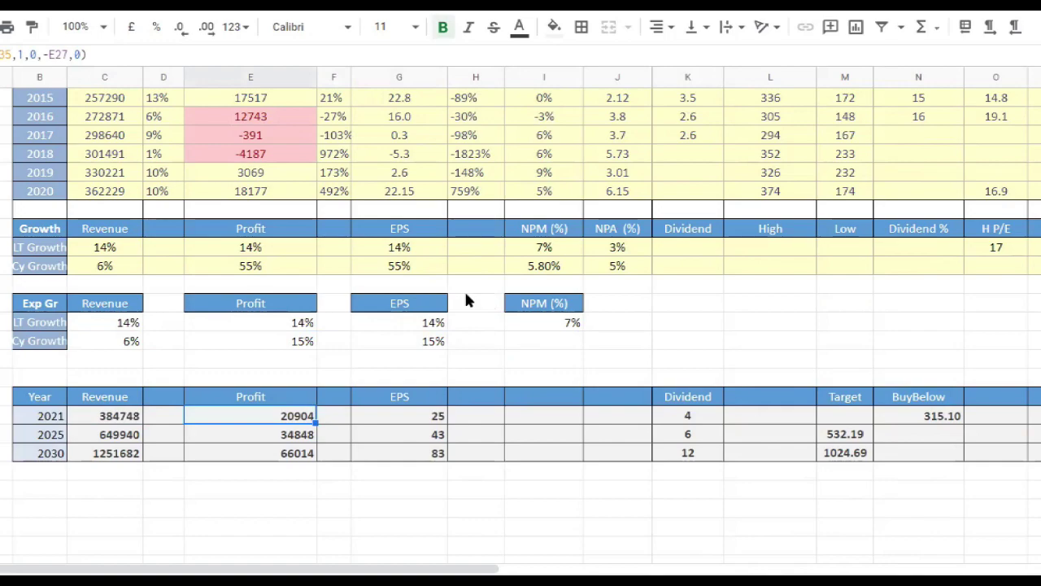
scroll(465, 301, up, 3)
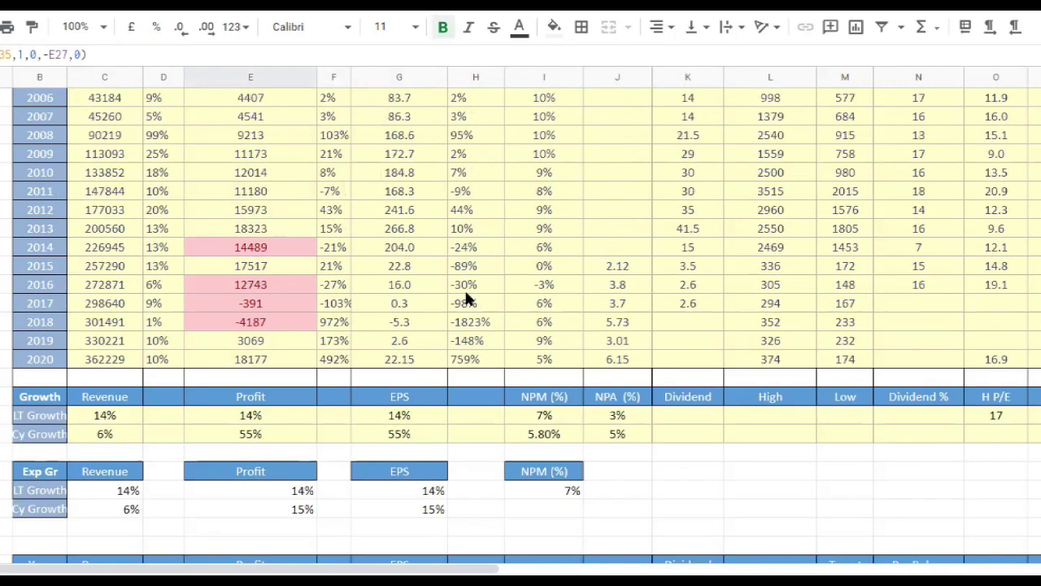
Step: Review the yearly profit column from the early years down to 2020 against the growth rates and projections
scroll(291, 249, up, 3)
drag(284, 167, 269, 544)
scroll(706, 335, down, 6)
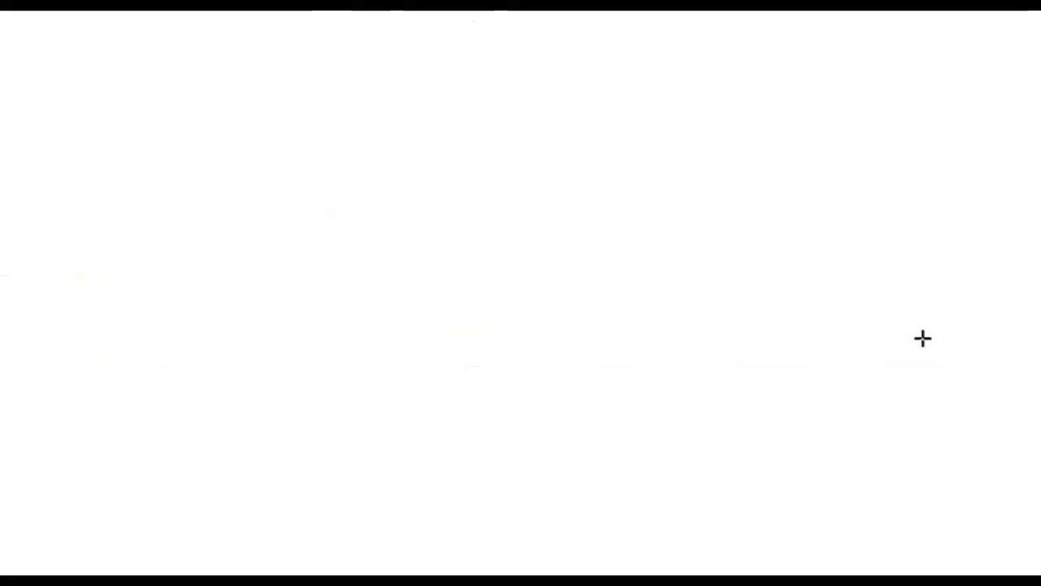
Step: Switch to the Investing.com chart, load SBIN on NSE, and mark a horizontal price level across its monthly candles
text(SBIN)
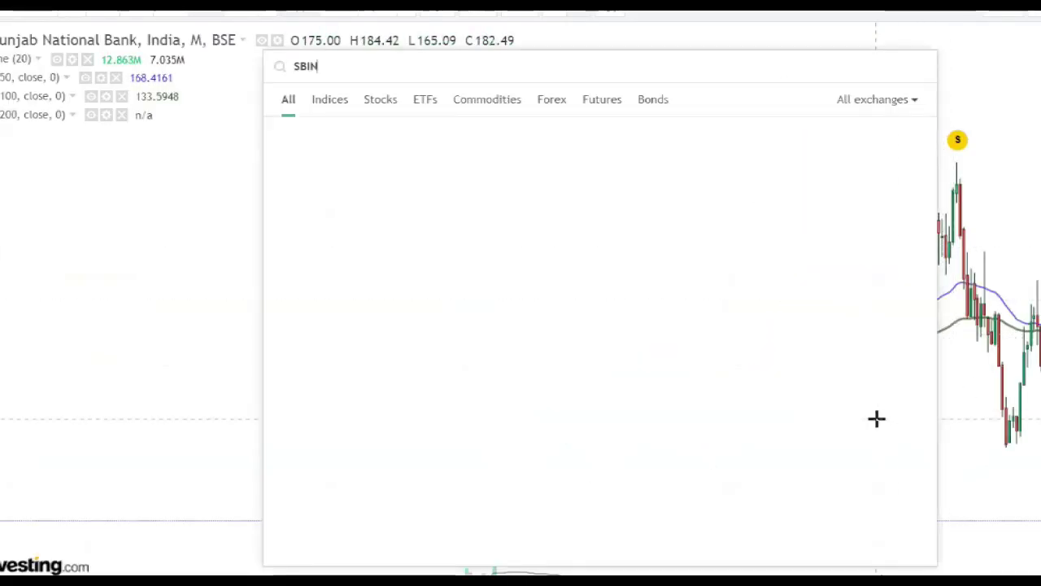
click(439, 161)
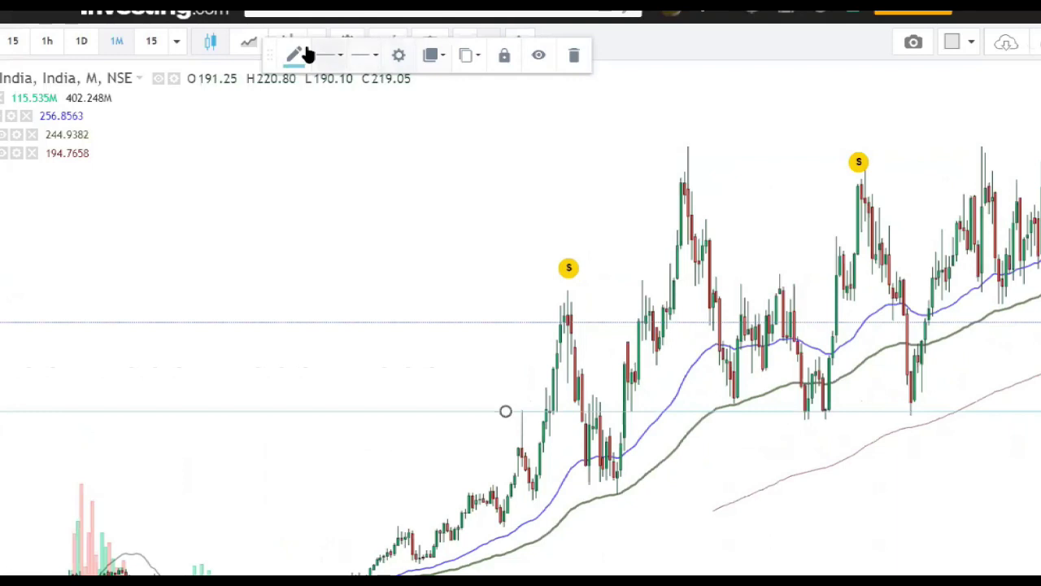
click(330, 54)
click(435, 92)
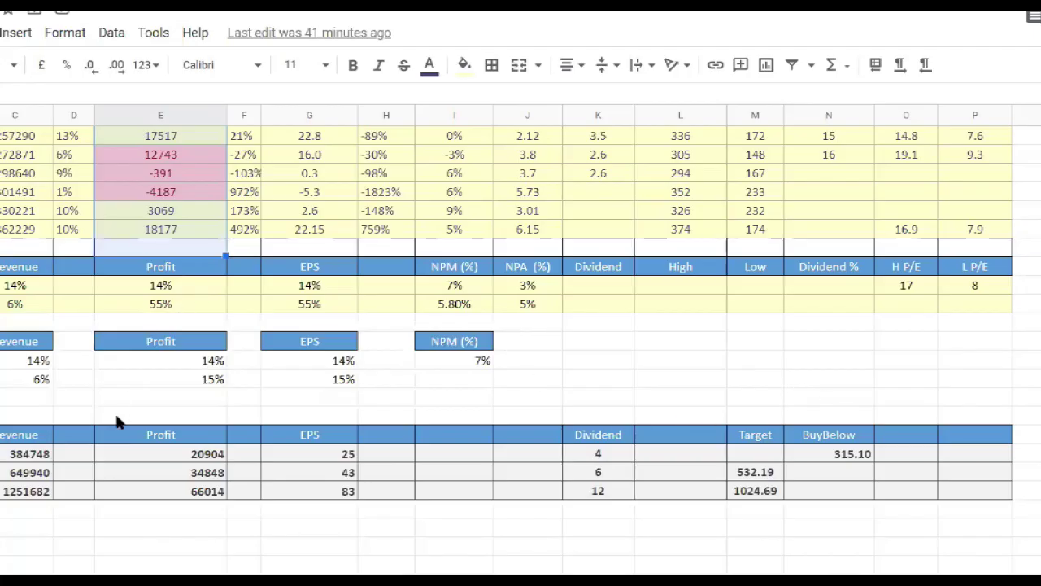
Step: Return to the spreadsheet and inspect the formulas behind the projected 2021 profit and 2030 revenue
click(215, 455)
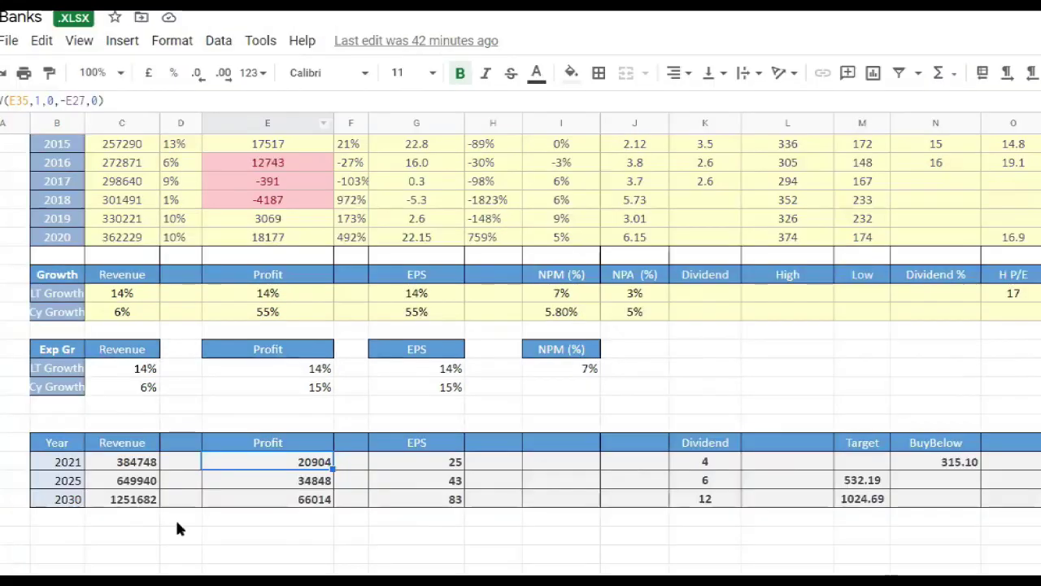
click(32, 492)
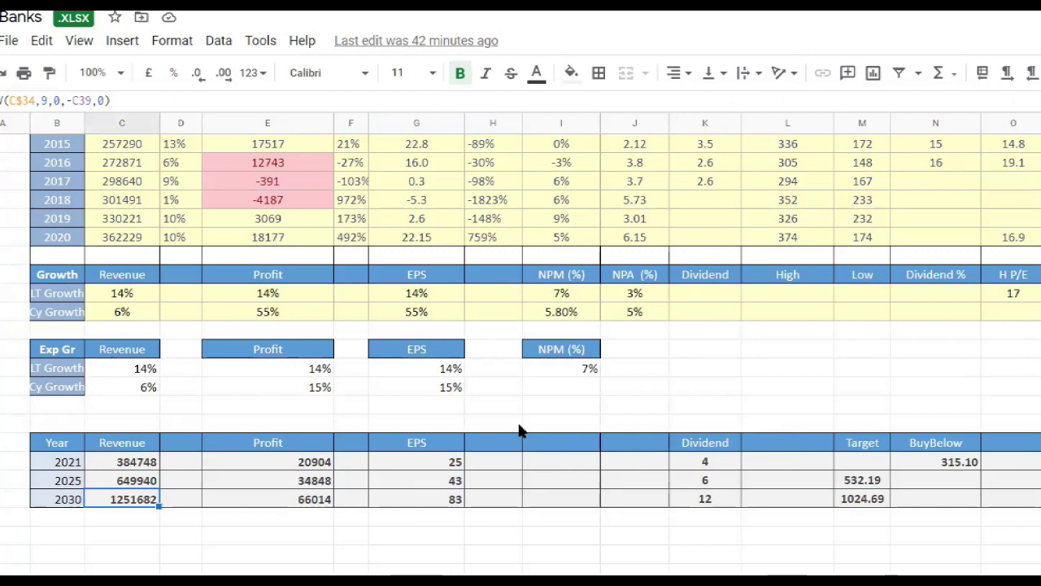